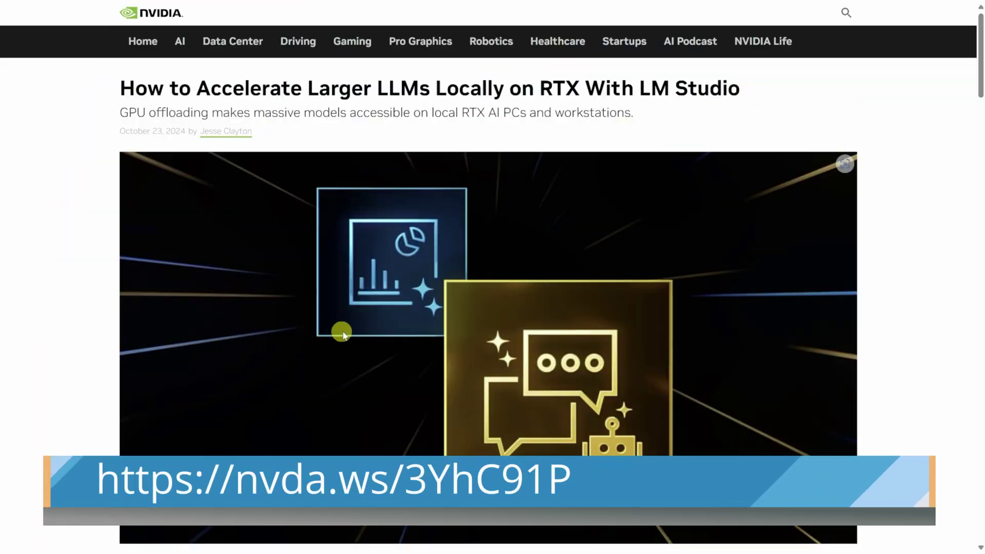
{"action": "scroll", "coordinate": [373, 321], "scroll_direction": "down", "scroll_amount": 6}
{"action": "scroll", "coordinate": [372, 322], "scroll_direction": "down", "scroll_amount": 2}
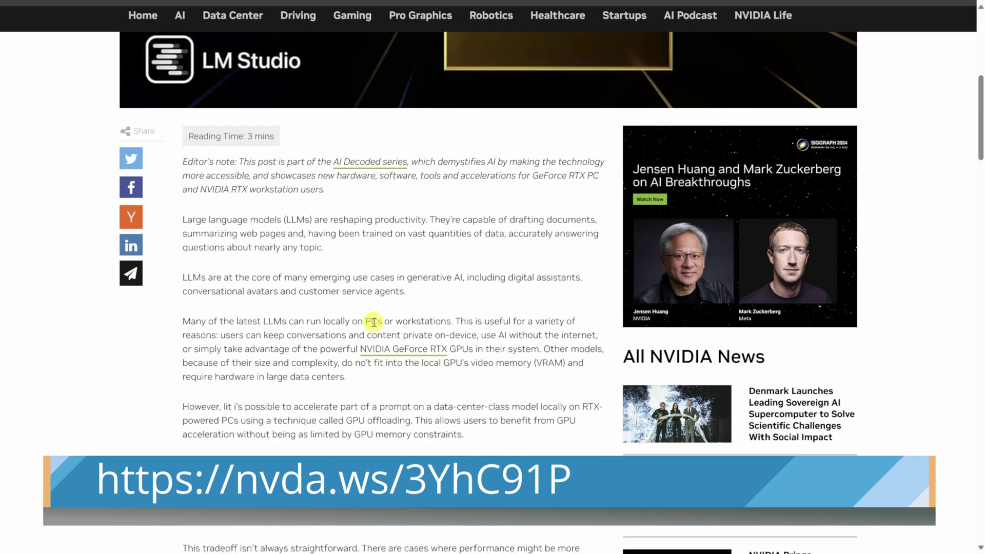
{"action": "scroll", "coordinate": [372, 322], "scroll_direction": "down", "scroll_amount": 5}
{"action": "scroll", "coordinate": [374, 321], "scroll_direction": "down", "scroll_amount": 1}
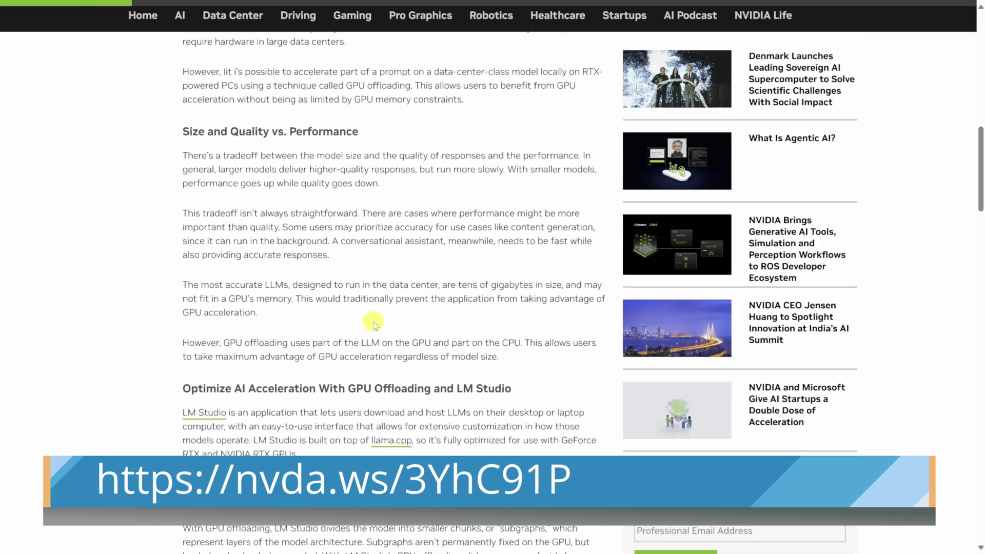
{"action": "scroll", "coordinate": [373, 323], "scroll_direction": "down", "scroll_amount": 4}
{"action": "scroll", "coordinate": [373, 321], "scroll_direction": "down", "scroll_amount": 3}
{"action": "scroll", "coordinate": [372, 322], "scroll_direction": "down", "scroll_amount": 4}
{"action": "scroll", "coordinate": [373, 322], "scroll_direction": "down", "scroll_amount": 4}
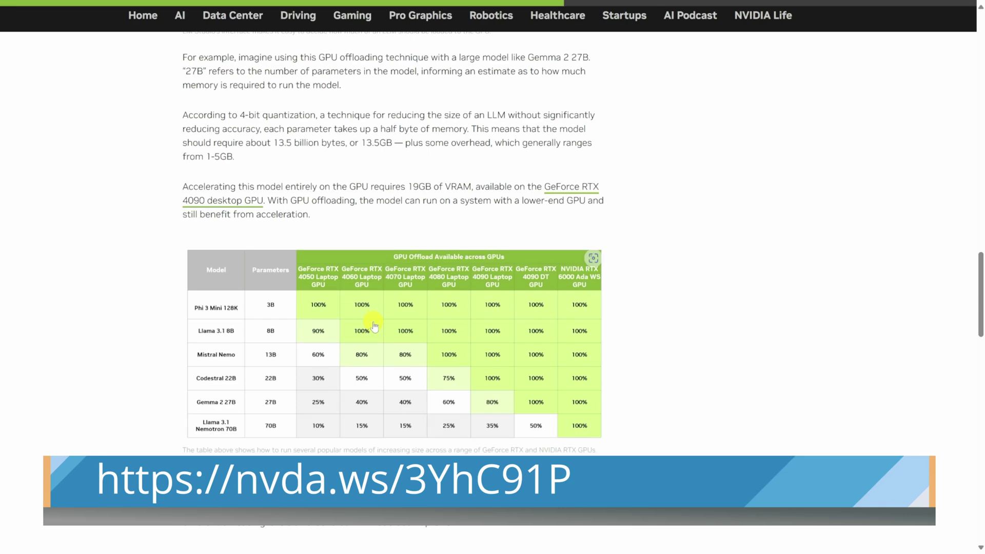
{"action": "scroll", "coordinate": [373, 322], "scroll_direction": "down", "scroll_amount": 5}
{"action": "scroll", "coordinate": [373, 323], "scroll_direction": "down", "scroll_amount": 5}
{"action": "scroll", "coordinate": [373, 321], "scroll_direction": "down", "scroll_amount": 2}
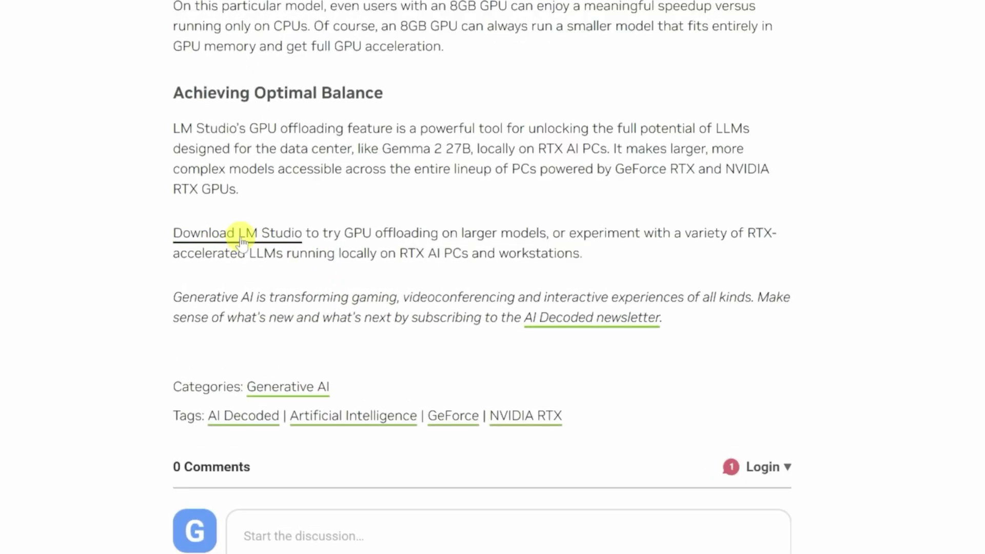
Open the LM Studio download page with Windows x86 version 0.3.5 as the target
{"action": "left_click", "coordinate": [243, 234]}
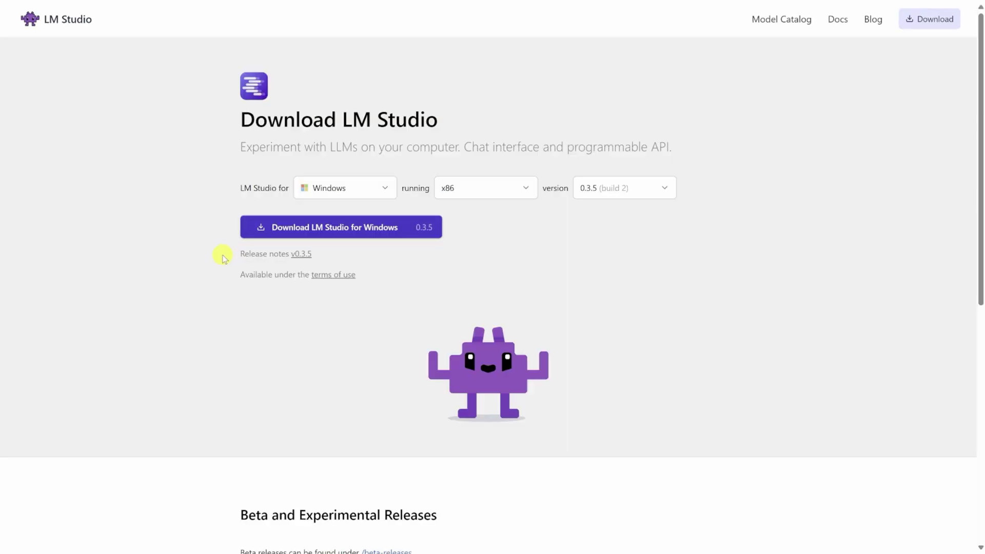
{"action": "left_click", "coordinate": [335, 188]}
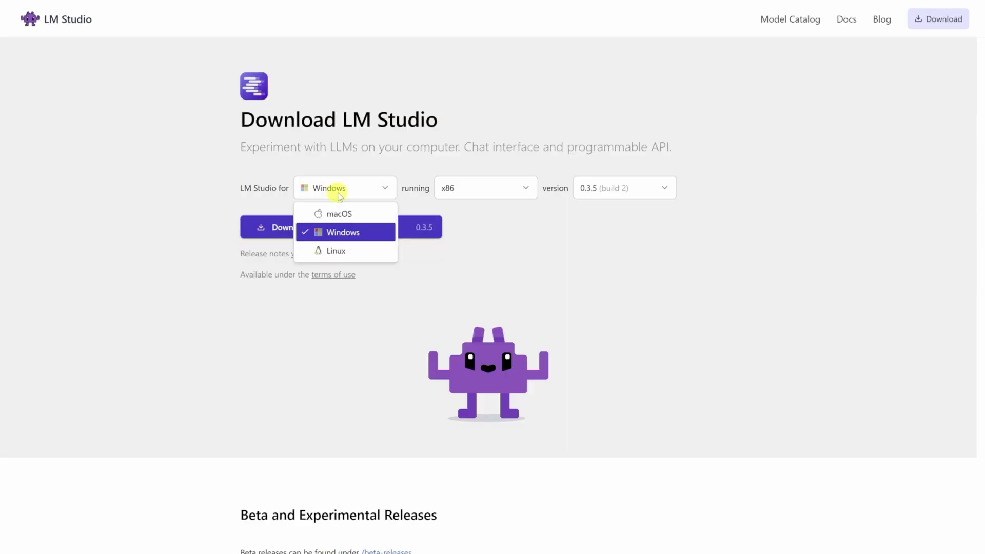
{"action": "left_click", "coordinate": [350, 235]}
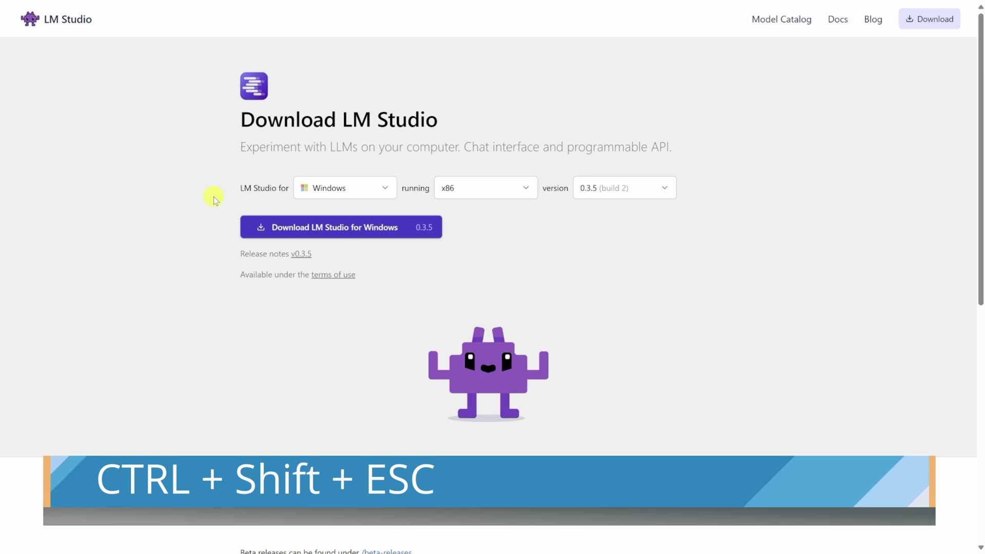
{"action": "key", "text": "ctrl+shift+Escape"}
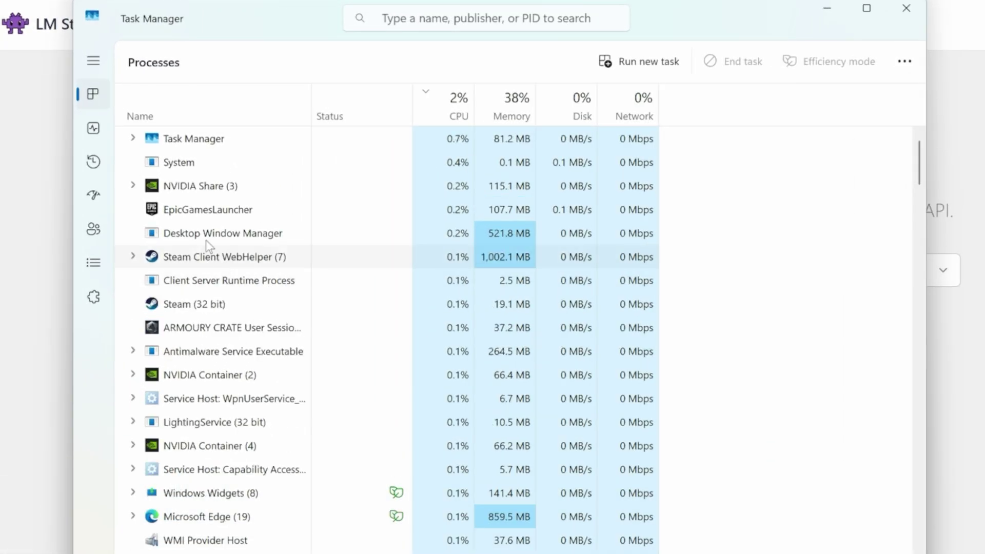
{"action": "left_click", "coordinate": [94, 128]}
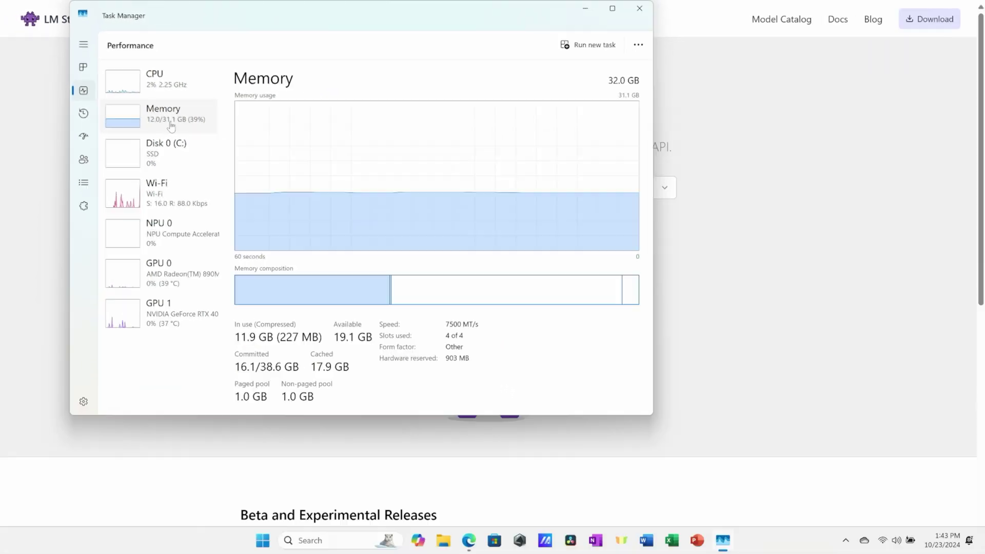
{"action": "left_click", "coordinate": [734, 139]}
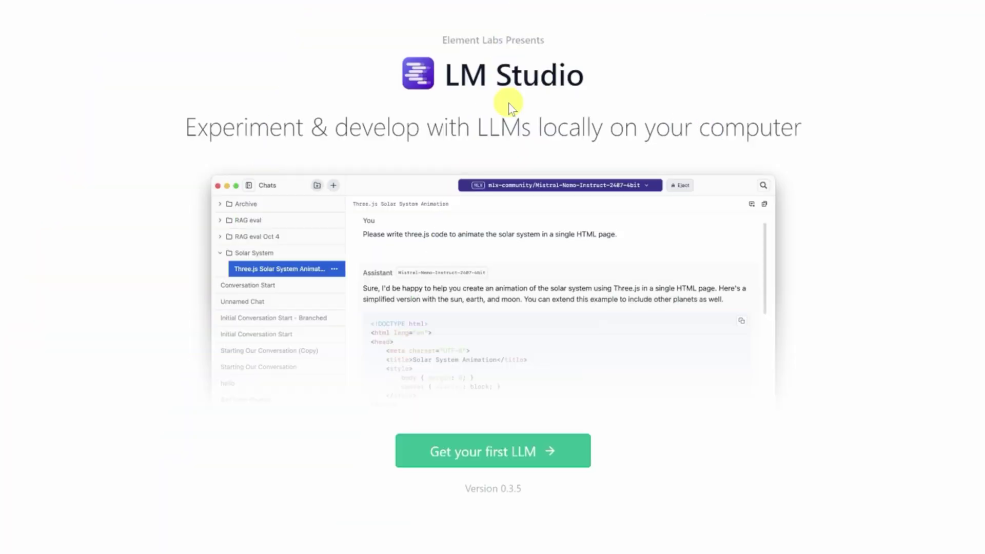
Download Llama 3.2 1B during onboarding and start a new empty chat
{"action": "left_click", "coordinate": [490, 454]}
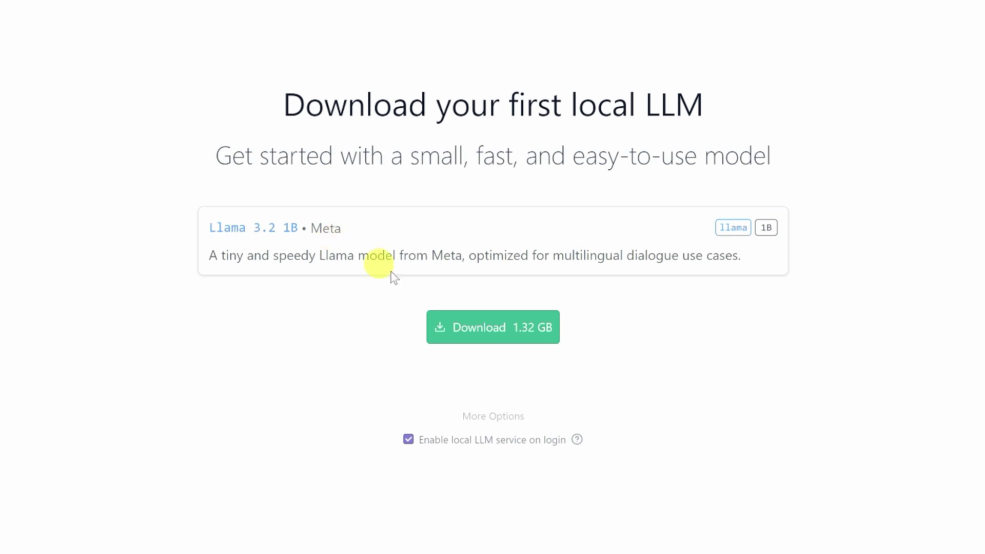
{"action": "left_click", "coordinate": [496, 339]}
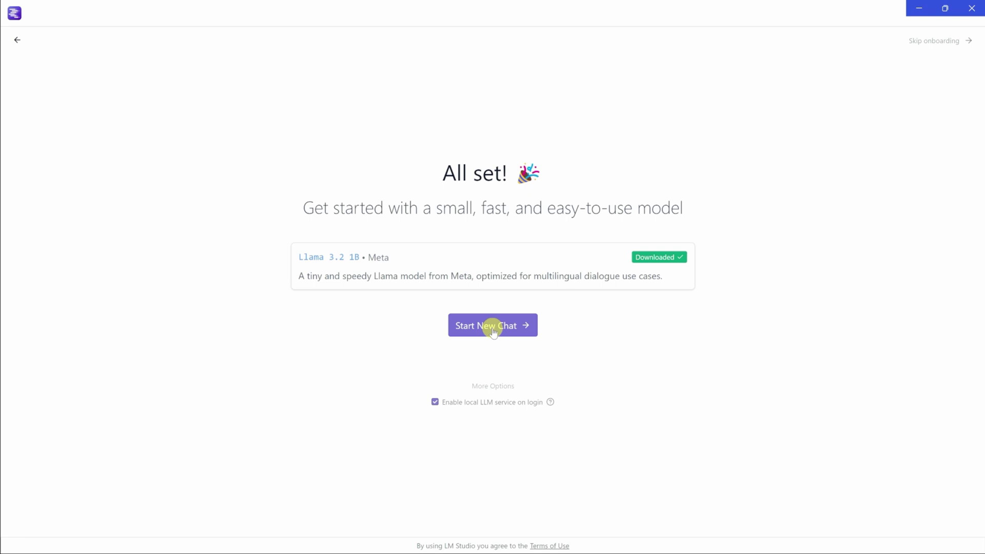
{"action": "left_click", "coordinate": [493, 326]}
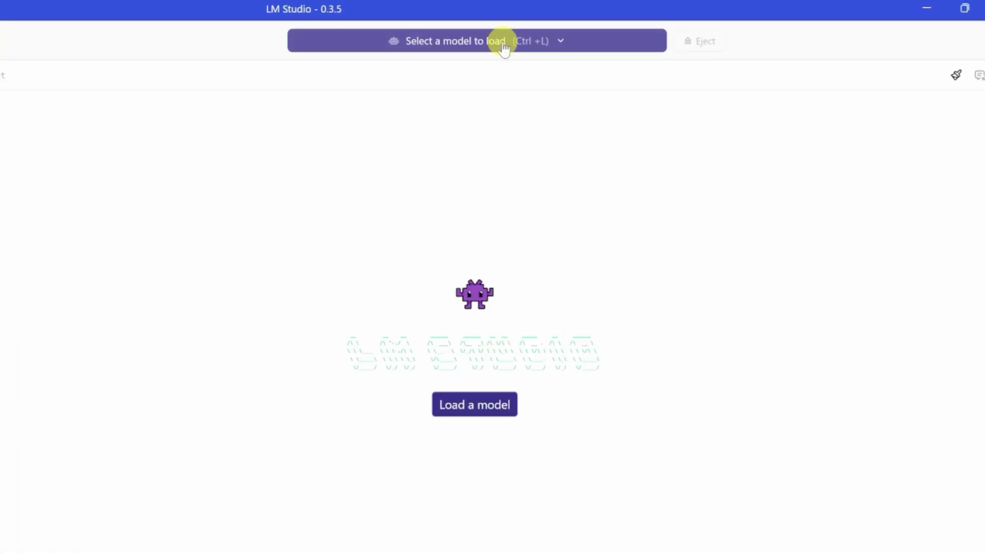
Load Llama 3.2 1B Instruct with default settings and all 16 layers on the GPU
{"action": "left_click", "coordinate": [608, 30]}
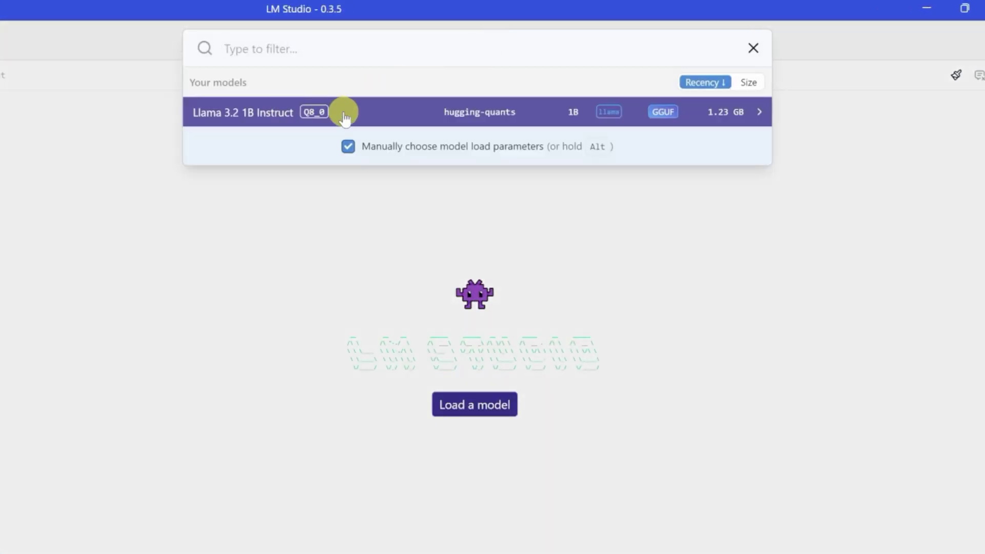
{"action": "left_click", "coordinate": [362, 114]}
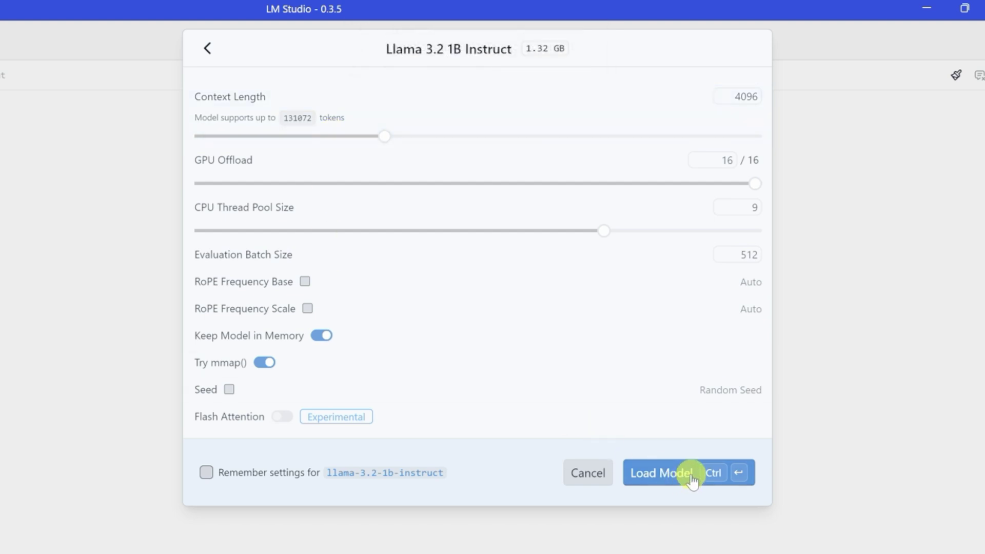
{"action": "left_click", "coordinate": [694, 473]}
Ask the model for a chocolate chip cookie recipe and read its full reply
{"action": "left_click", "coordinate": [501, 455]}
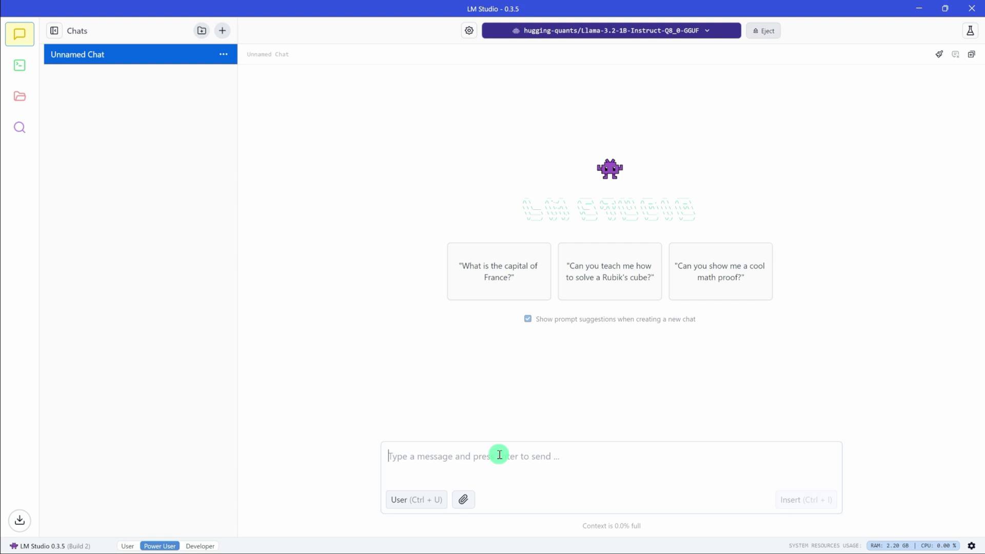
{"action": "type", "text": "give me the recipe for a chocolate chip cookie"}
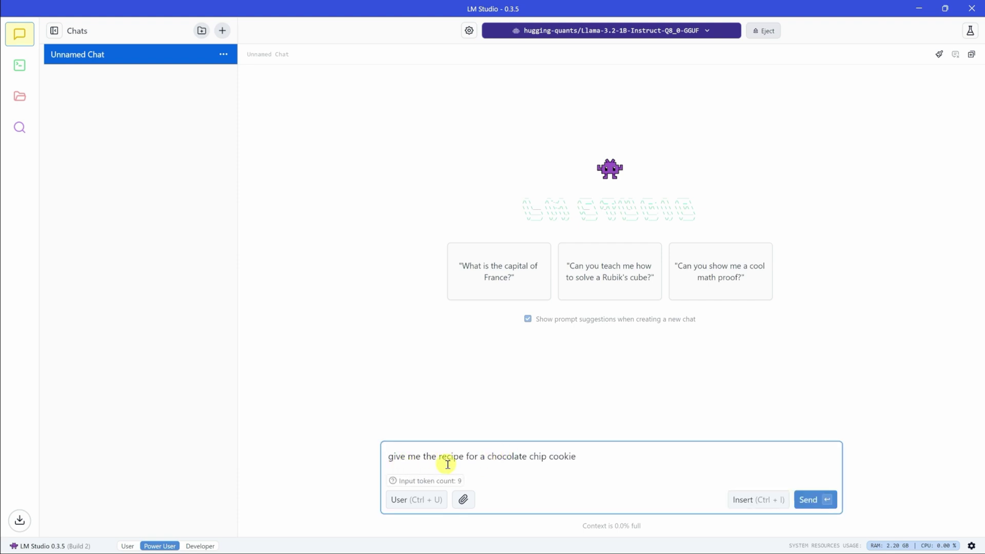
{"action": "left_click", "coordinate": [817, 503]}
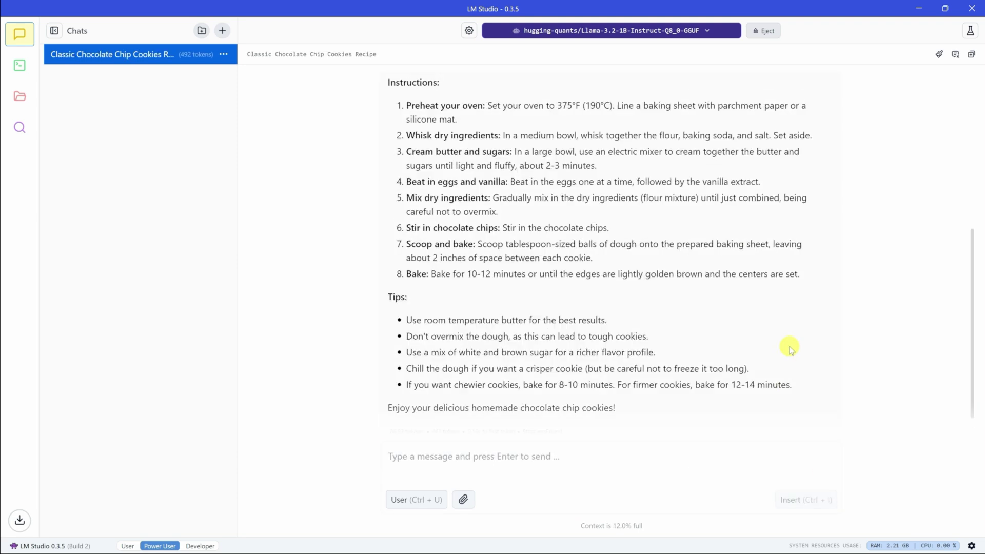
{"action": "scroll", "coordinate": [786, 339], "scroll_direction": "up", "scroll_amount": 4}
{"action": "scroll", "coordinate": [785, 308], "scroll_direction": "up", "scroll_amount": 4}
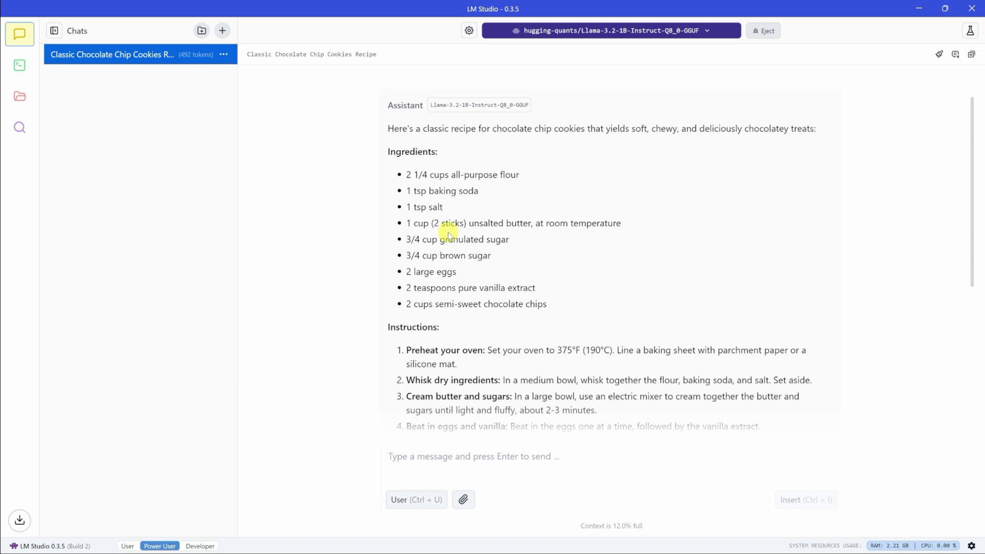
{"action": "scroll", "coordinate": [443, 231], "scroll_direction": "down", "scroll_amount": 2}
{"action": "scroll", "coordinate": [447, 254], "scroll_direction": "down", "scroll_amount": 2}
{"action": "scroll", "coordinate": [446, 258], "scroll_direction": "down", "scroll_amount": 3}
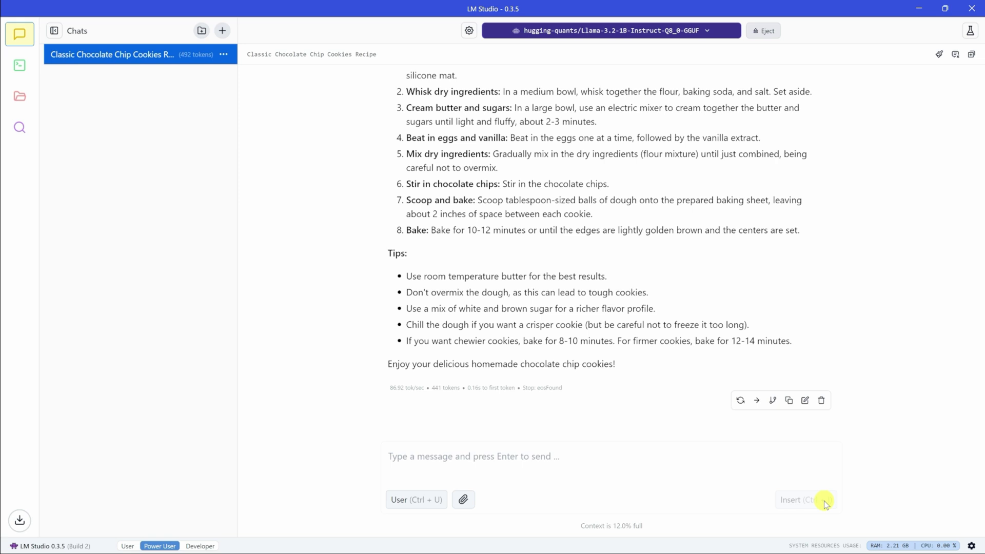
Attach Brainstorming Session.docx to the chat message
{"action": "left_click", "coordinate": [464, 501]}
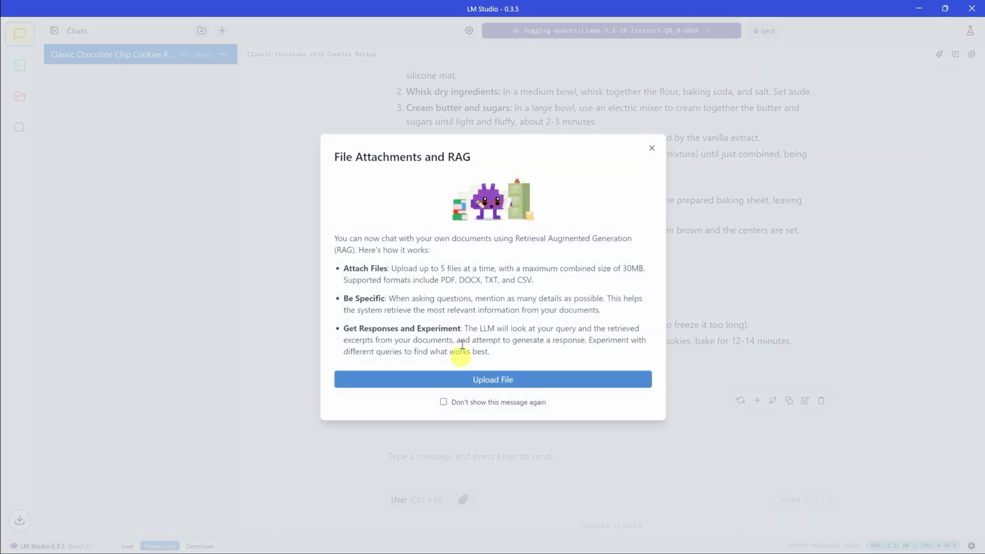
{"action": "left_click", "coordinate": [497, 382]}
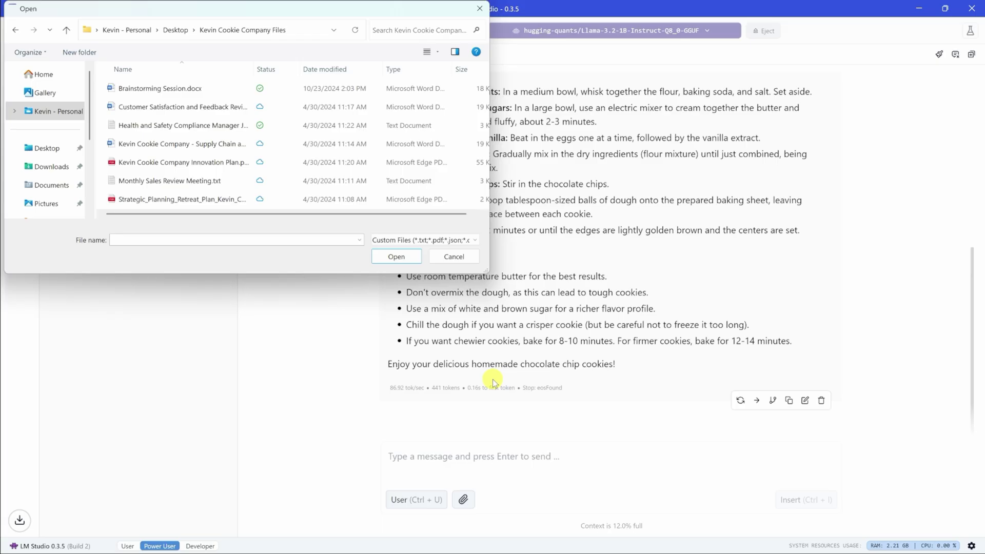
{"action": "left_click", "coordinate": [214, 89]}
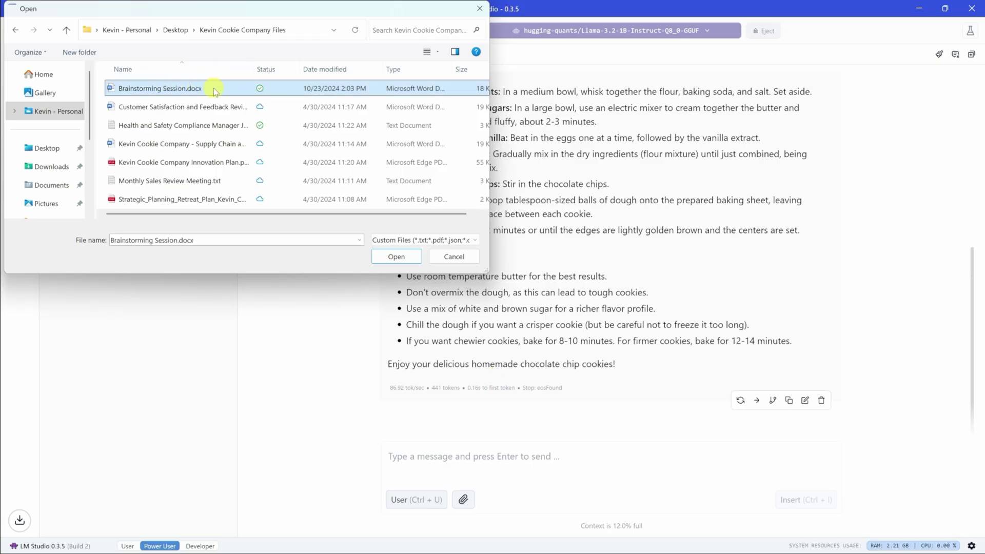
{"action": "left_click", "coordinate": [397, 257]}
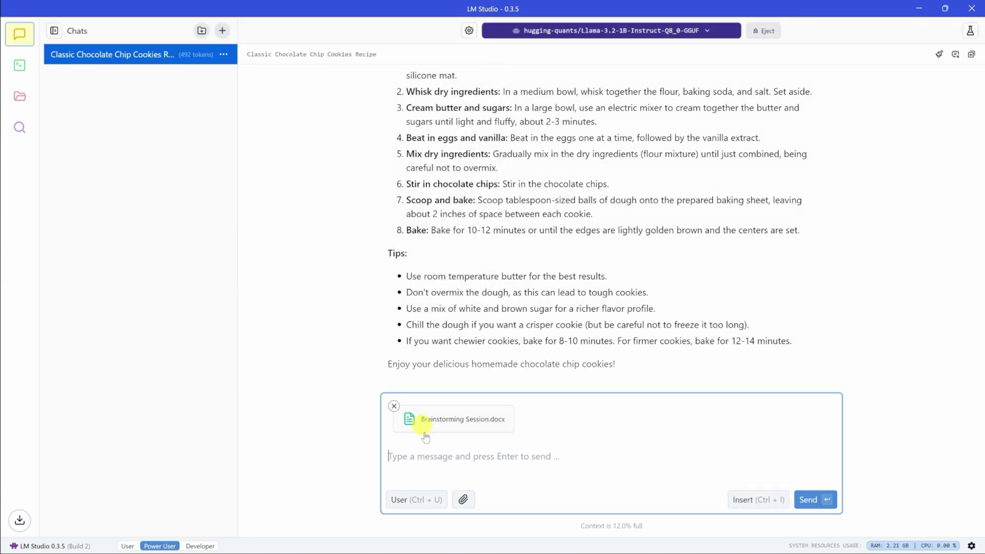
{"action": "type", "text": "when is our next brainstorming session?"}
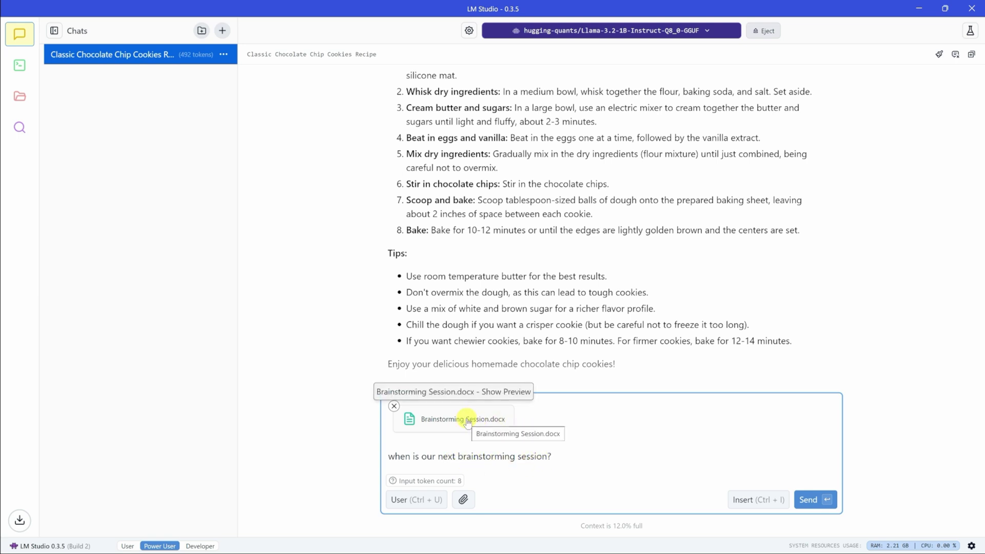
Ask when the next brainstorming session is and highlight the May 14, 2024 answer
{"action": "left_click", "coordinate": [816, 500]}
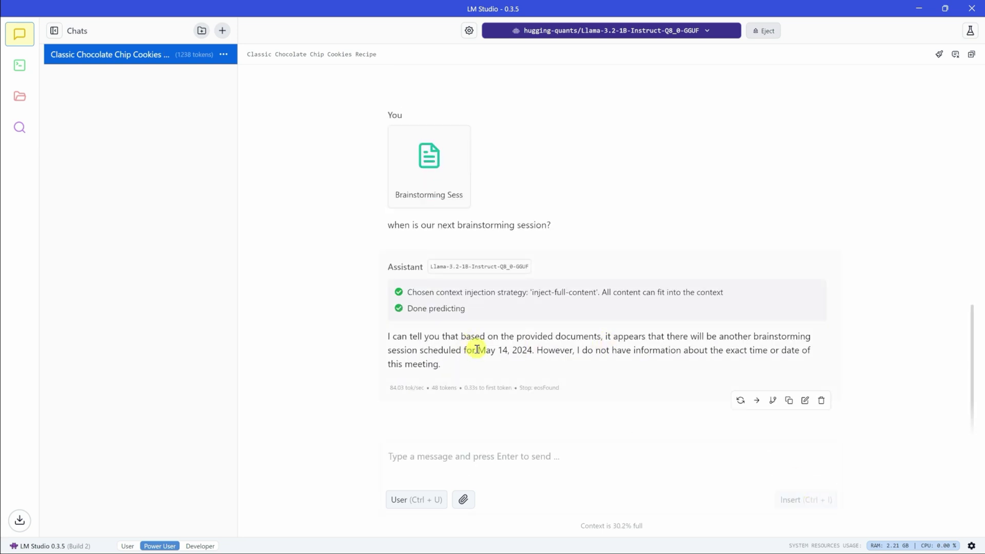
{"action": "left_click_drag", "start_coordinate": [478, 350], "coordinate": [533, 352]}
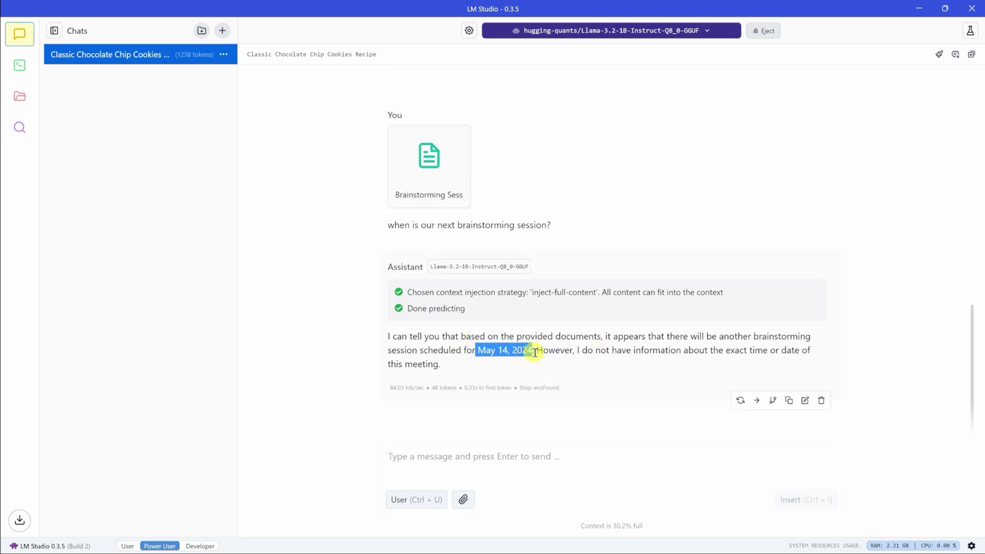
{"action": "left_click", "coordinate": [533, 352]}
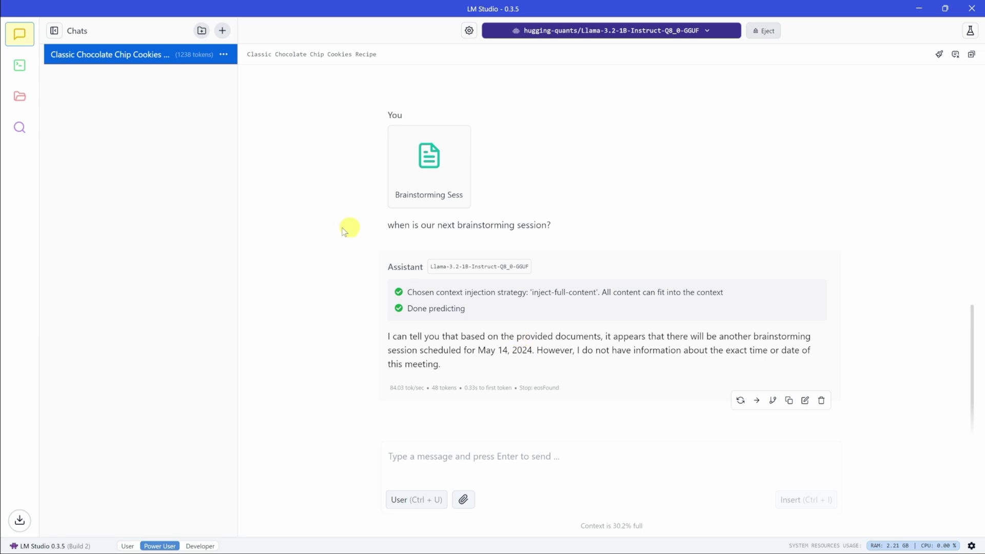
View the lone 1.32 GB Llama 3.2 1B Instruct in My Models, then open model search
{"action": "left_click", "coordinate": [20, 98]}
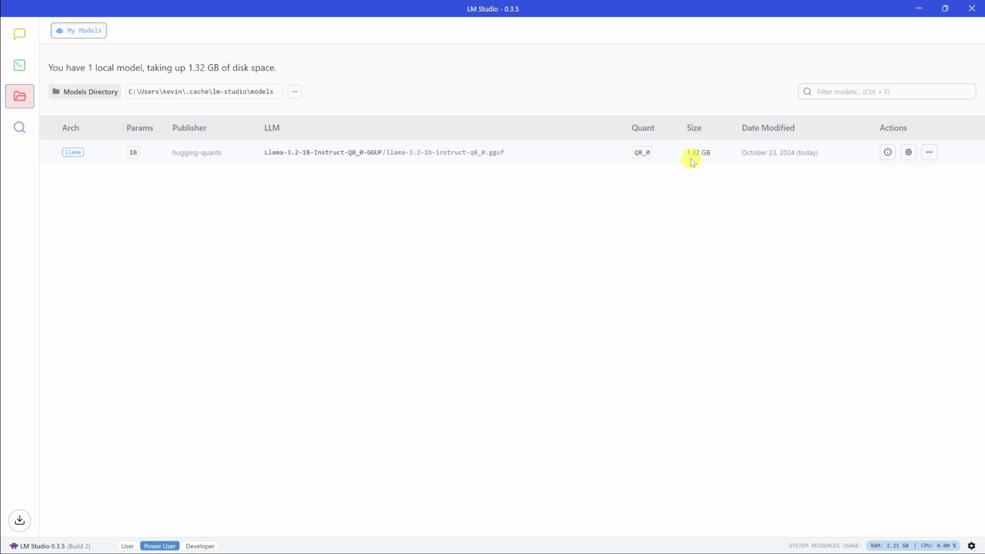
{"action": "left_click", "coordinate": [21, 131]}
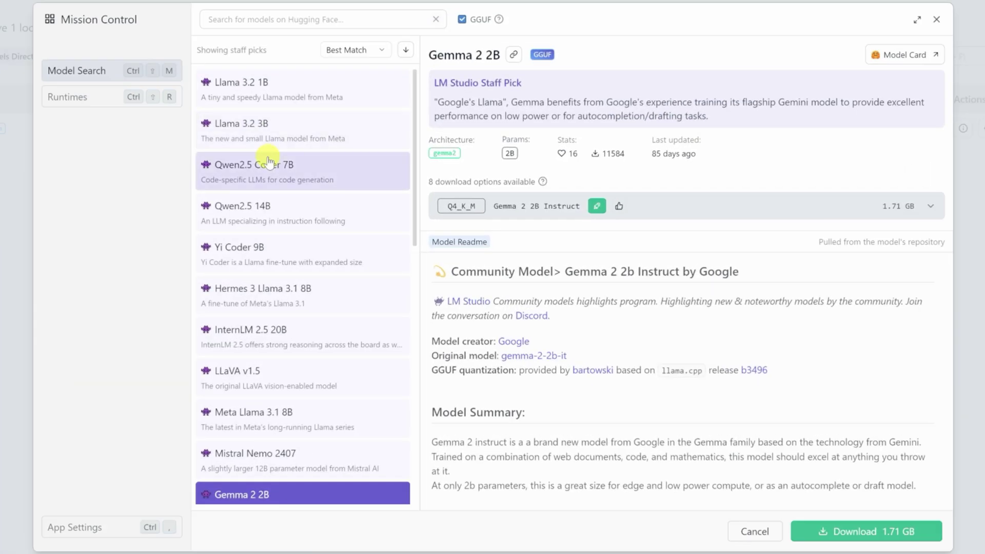
{"action": "scroll", "coordinate": [269, 160], "scroll_direction": "down", "scroll_amount": 2}
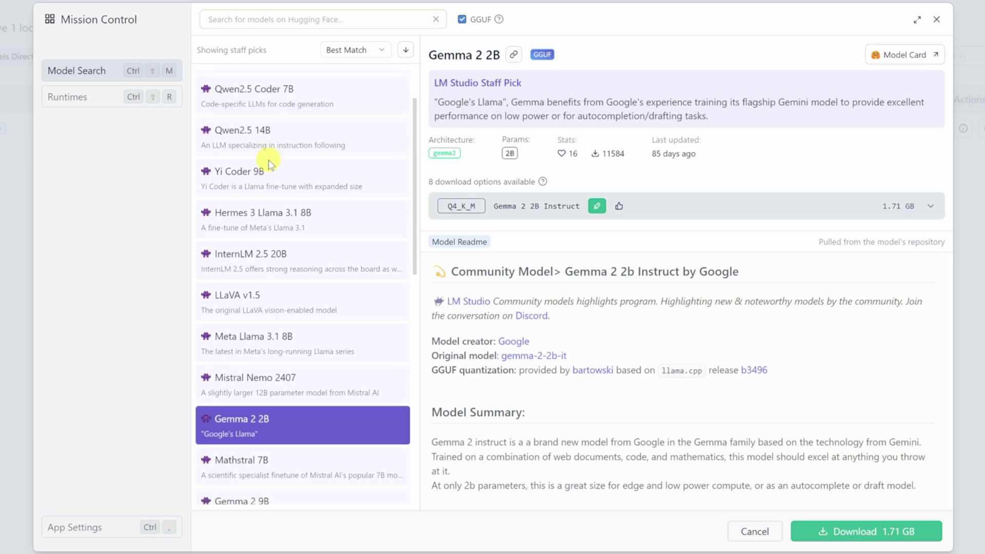
{"action": "scroll", "coordinate": [268, 160], "scroll_direction": "down", "scroll_amount": 1}
{"action": "scroll", "coordinate": [265, 220], "scroll_direction": "up", "scroll_amount": 2}
{"action": "scroll", "coordinate": [265, 220], "scroll_direction": "up", "scroll_amount": 2}
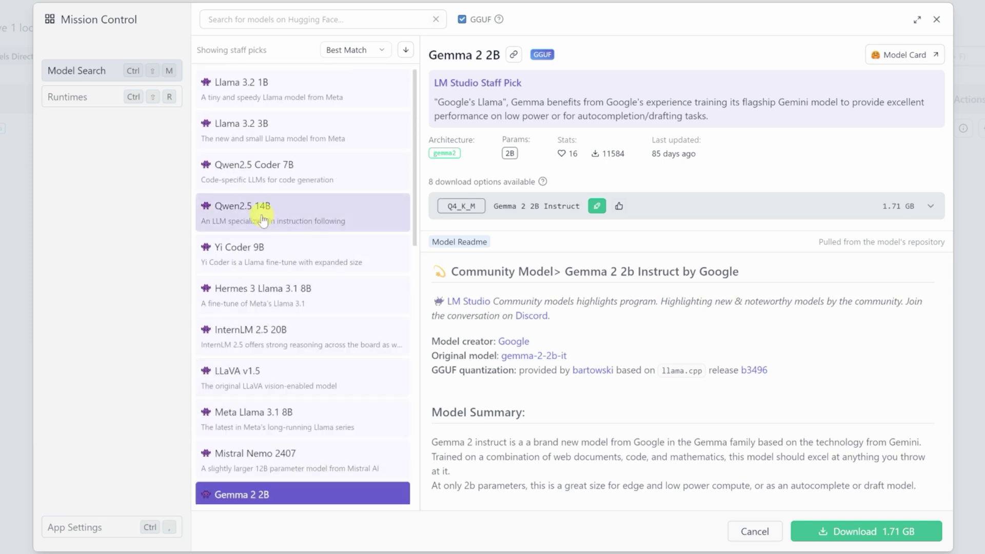
Browse the Llama 3.2 1B, 3B and Mistral Nemo staff picks, then show Gemma 2 2B details
{"action": "left_click", "coordinate": [272, 92]}
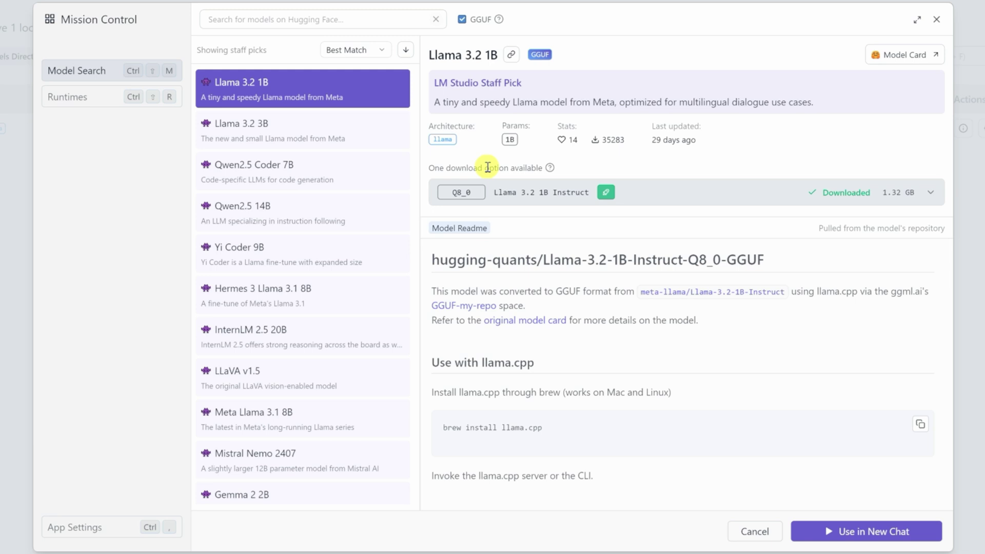
{"action": "left_click", "coordinate": [281, 124]}
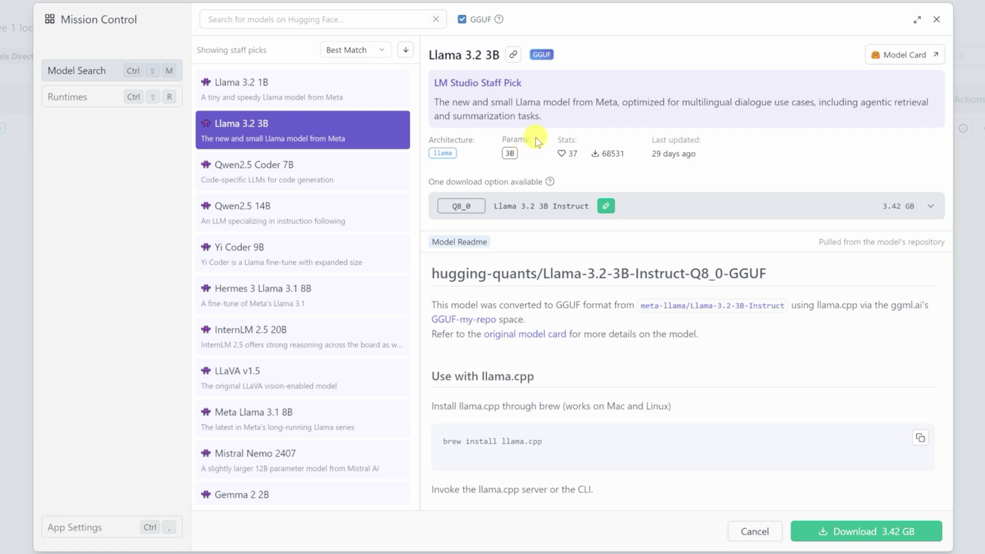
{"action": "left_click", "coordinate": [296, 456]}
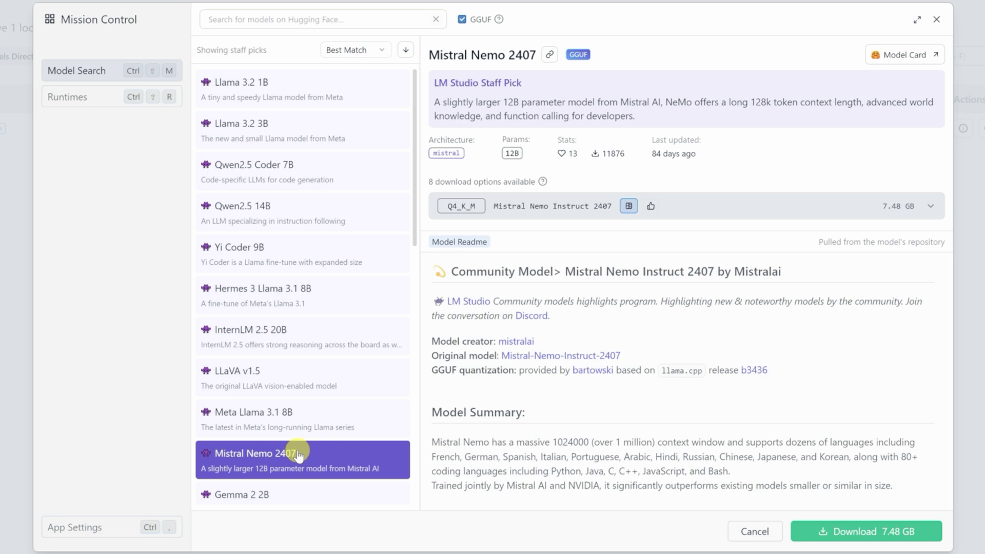
{"action": "left_click", "coordinate": [295, 494]}
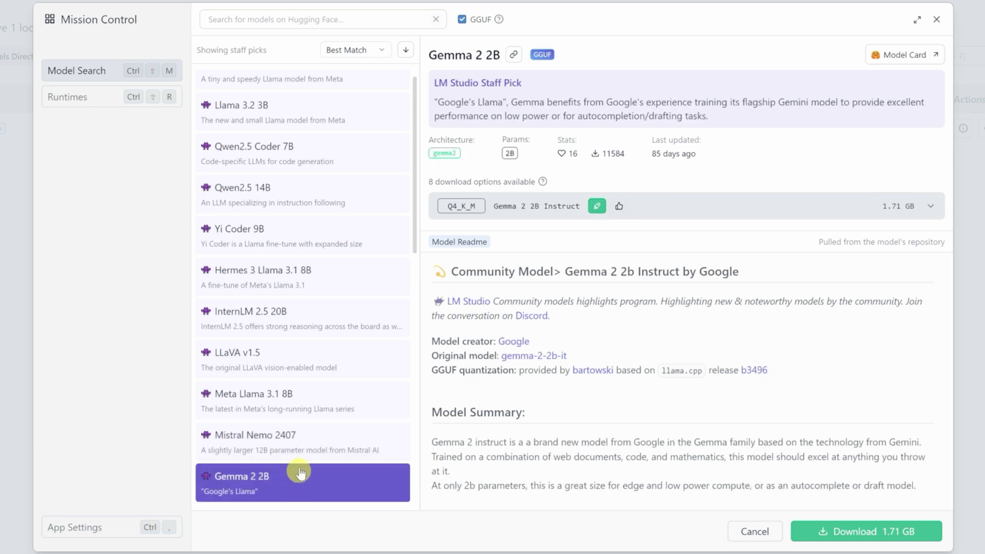
{"action": "scroll", "coordinate": [308, 431], "scroll_direction": "up", "scroll_amount": 1}
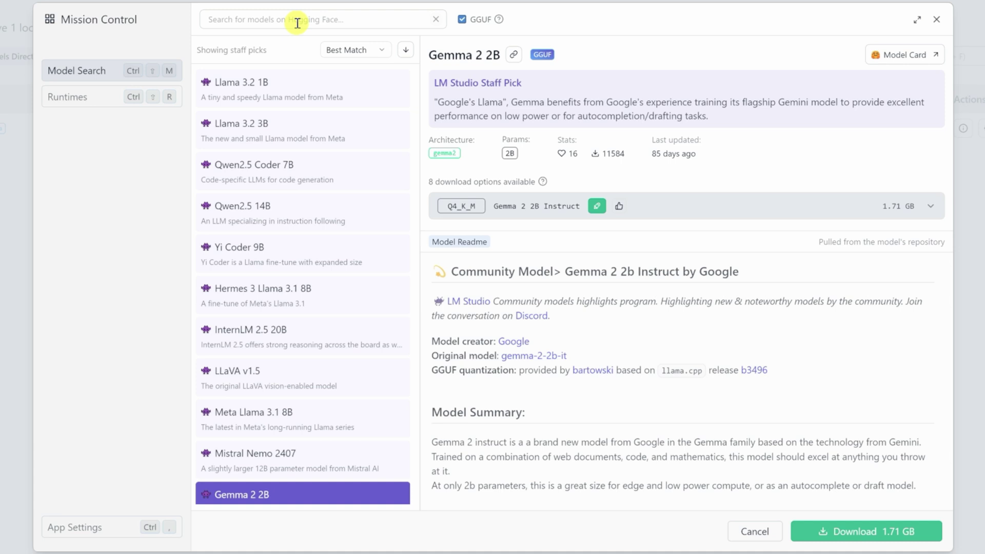
{"action": "scroll", "coordinate": [254, 270], "scroll_direction": "down", "scroll_amount": 4}
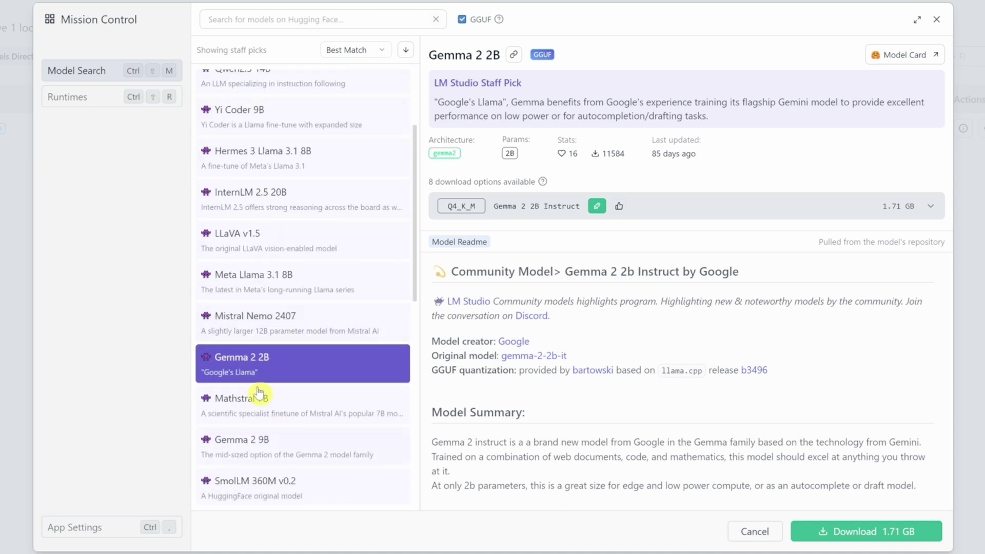
Download the 1.71 GB Gemma 2 2B and load it into a new chat
{"action": "left_click", "coordinate": [869, 538]}
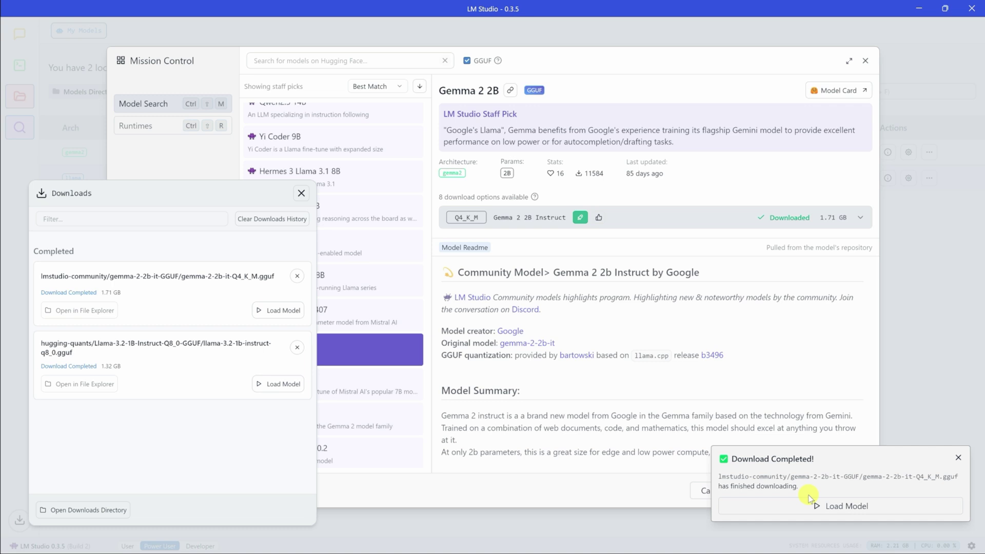
{"action": "left_click", "coordinate": [836, 507]}
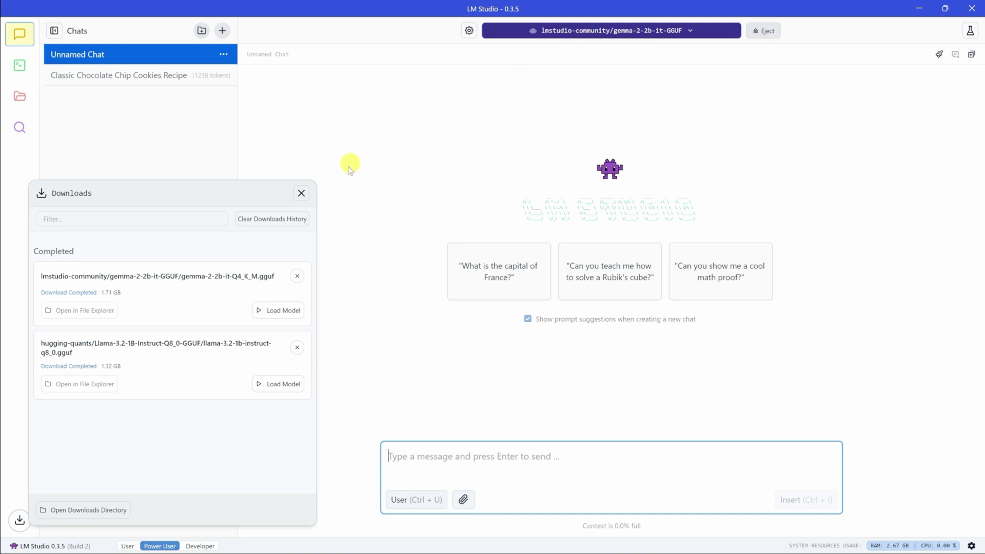
{"action": "left_click", "coordinate": [302, 195]}
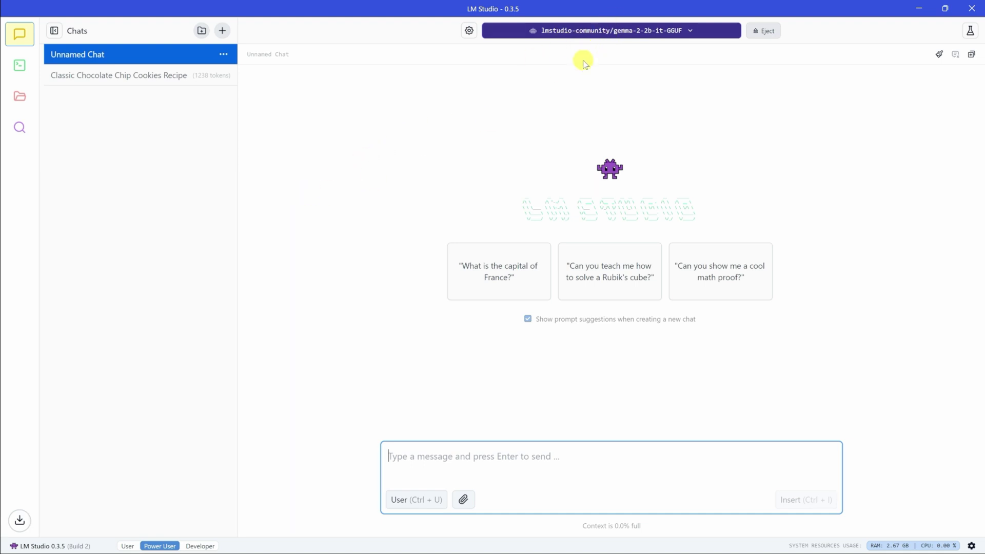
{"action": "left_click", "coordinate": [608, 31]}
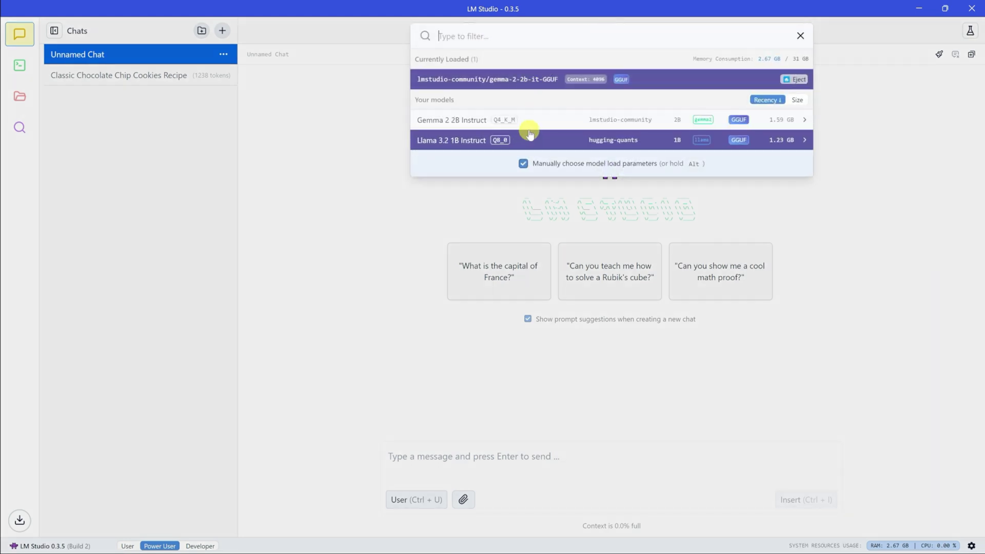
{"action": "left_click", "coordinate": [389, 81]}
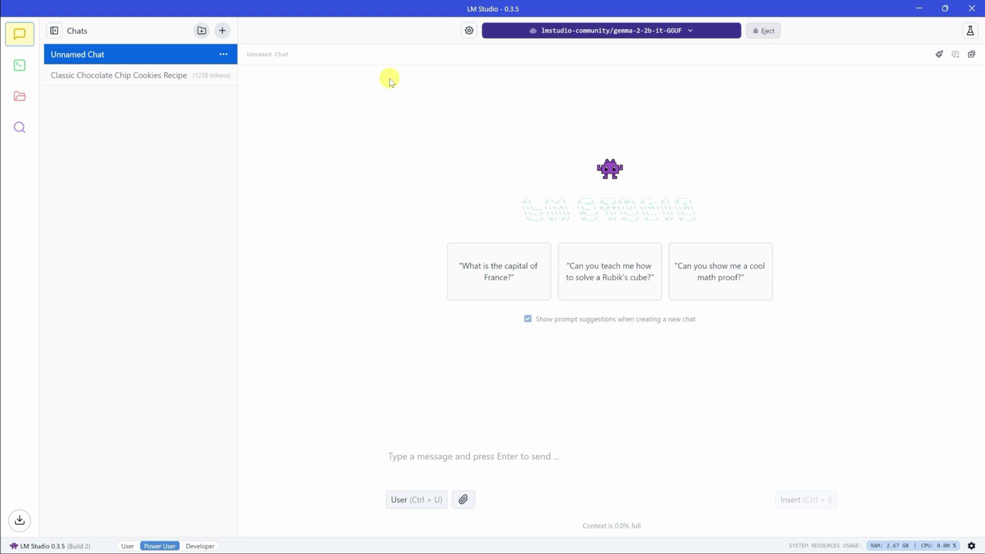